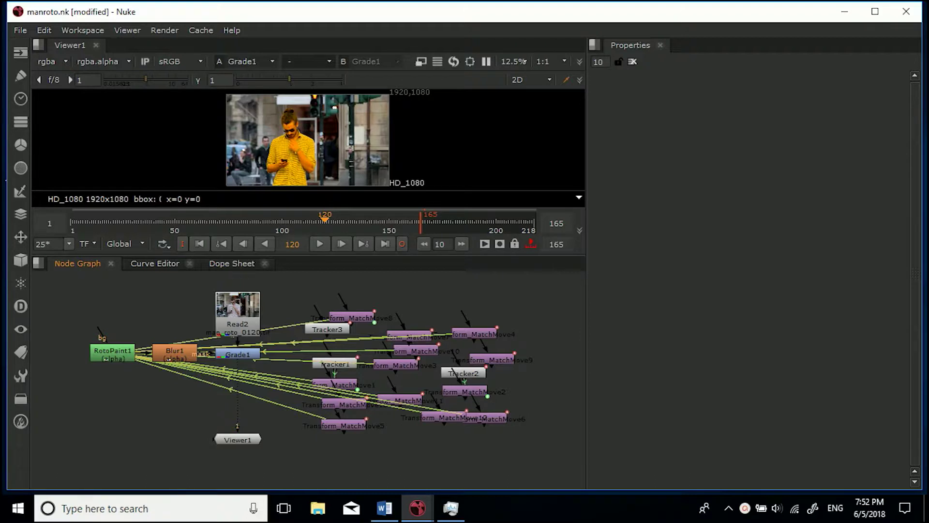
left_click(113, 350)
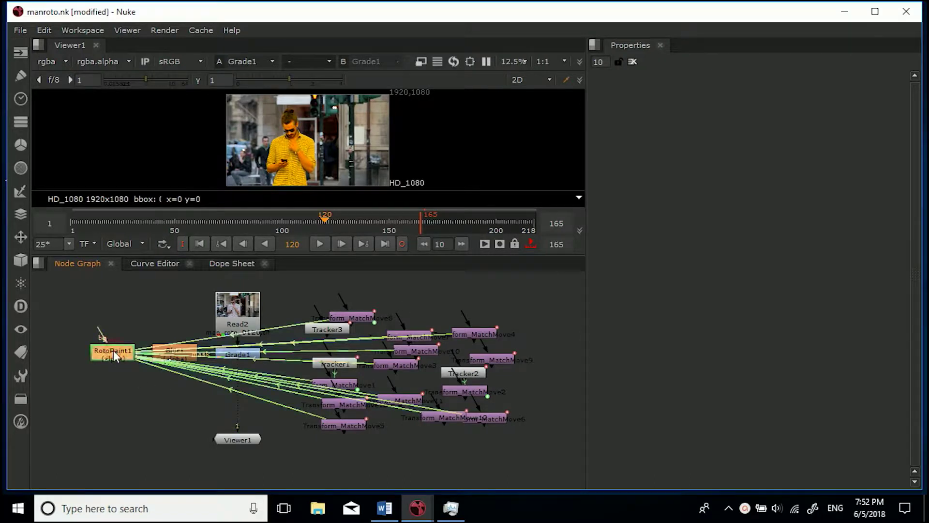
left_click(184, 353)
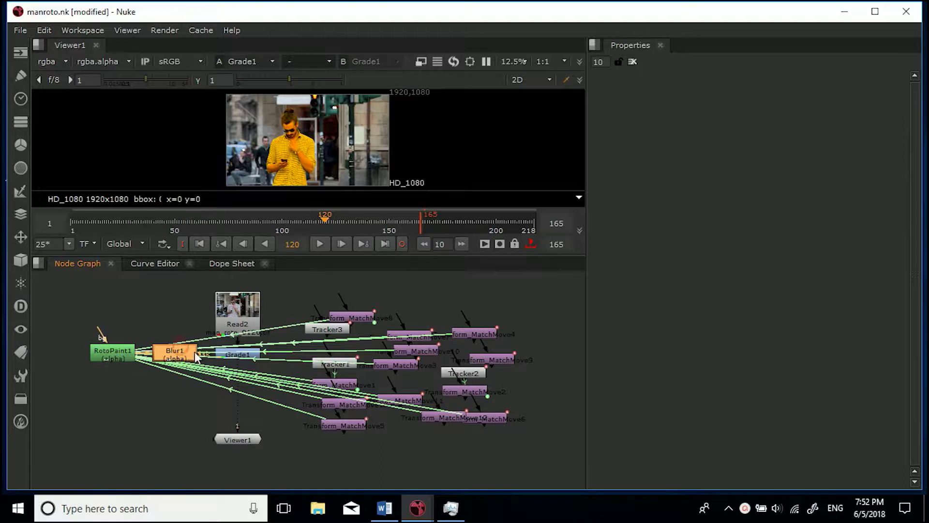
left_click(227, 356)
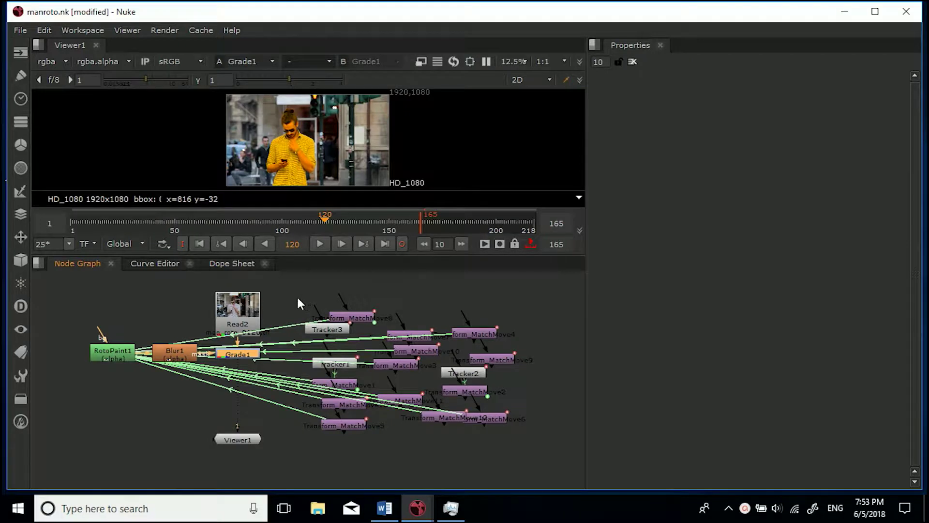
left_click_drag(297, 289, 566, 446)
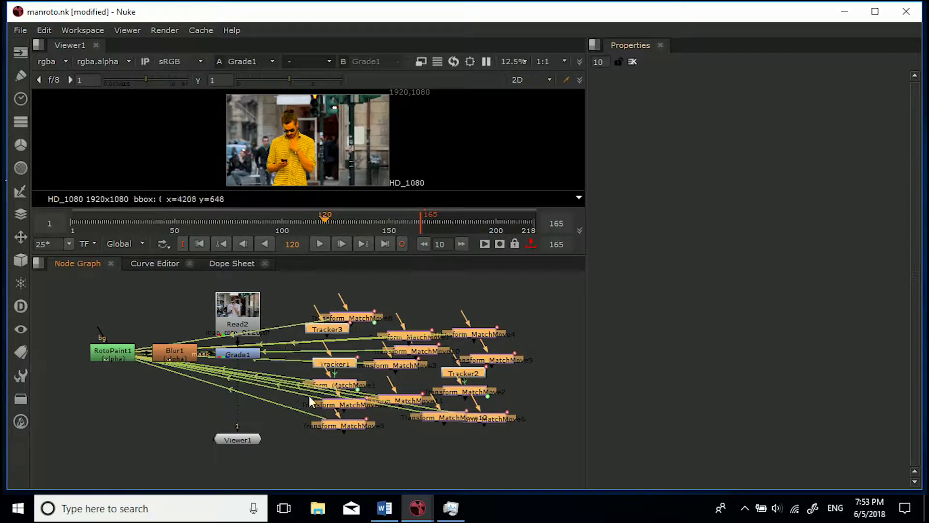
left_click(169, 410)
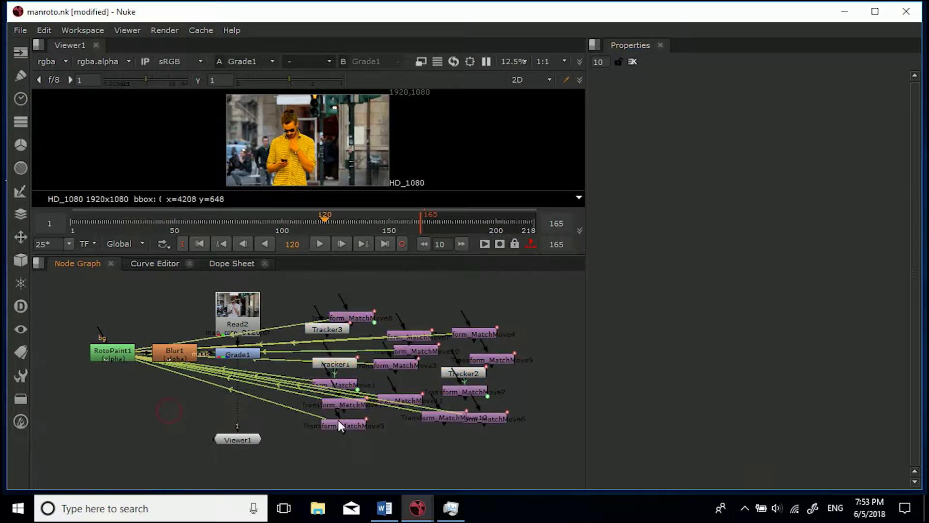
Nudge the Transform_MatchMove5 node slightly downward and hide the expression link lines between the MatchMove nodes and RotoPaint1.
mouse_move(336, 423)
left_mouse_down()
mouse_move(320, 464)
mouse_move(322, 441)
mouse_move(336, 433)
left_mouse_up()
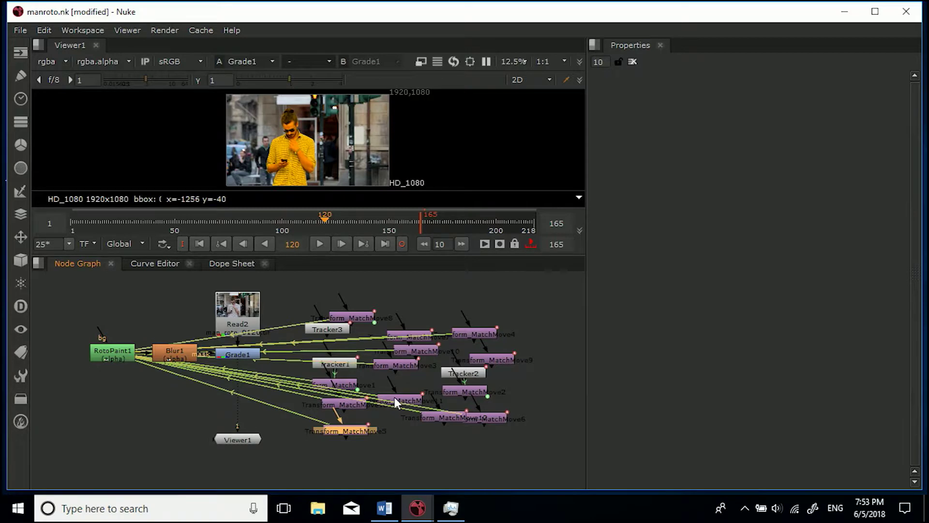
key("alt+e")
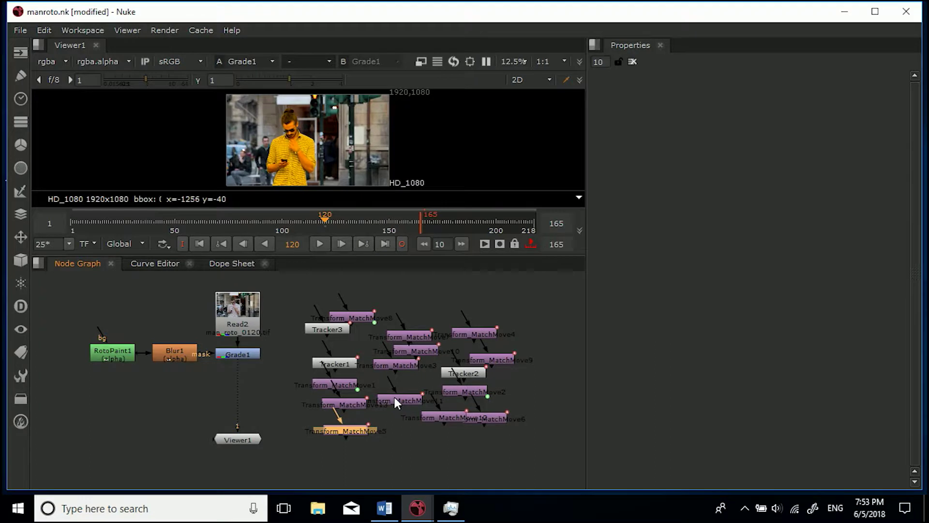
key("alt+e")
key("alt+e")
key("alt+e")
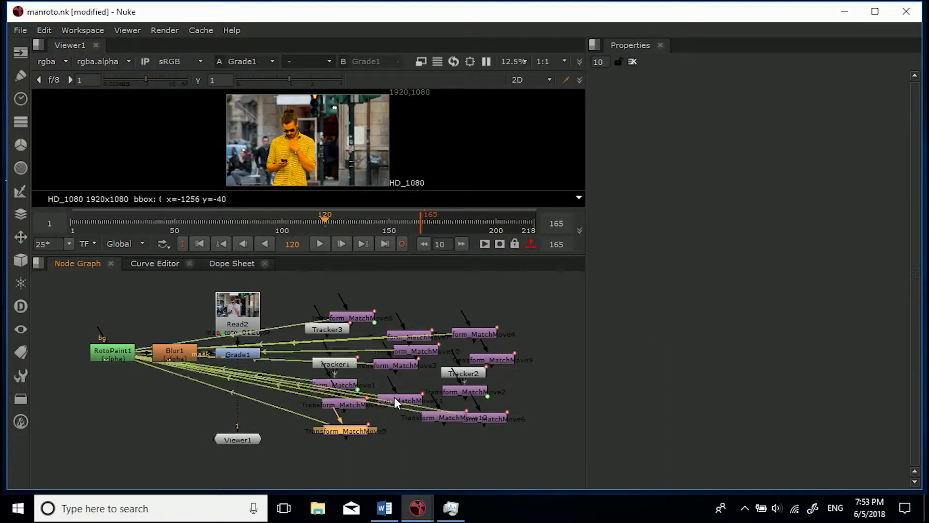
key("alt+e")
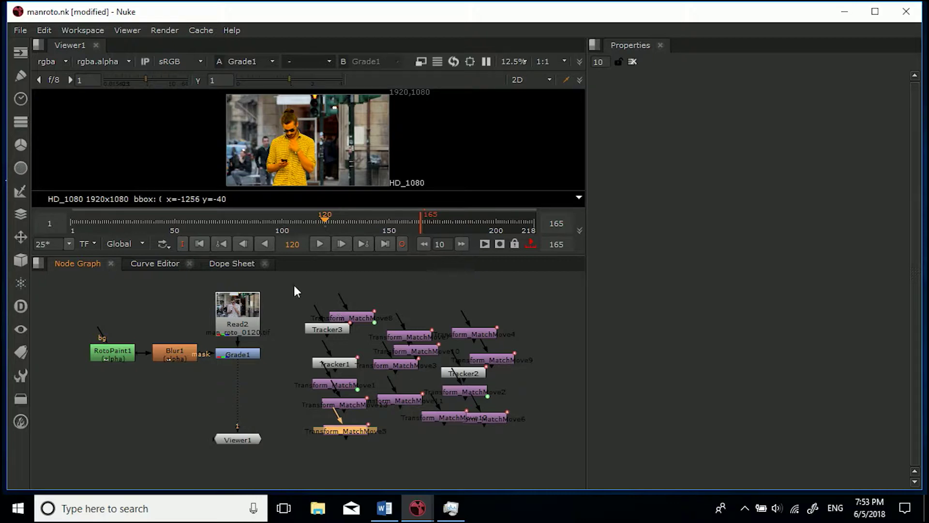
Add a Backdrop node without any nodes selected and resize it to enclose all the Tracker and Transform_MatchMove nodes.
left_click_drag(298, 294, 538, 428)
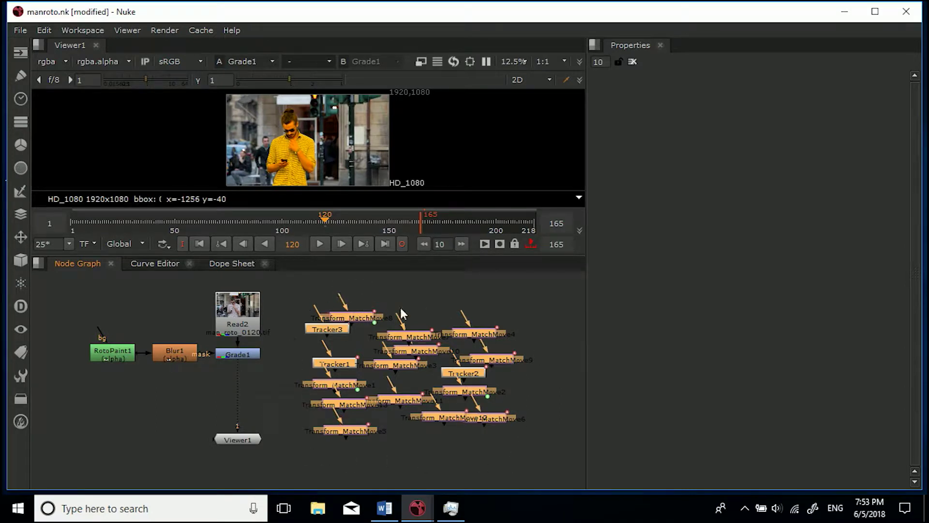
middle_click_drag(401, 314, 401, 328)
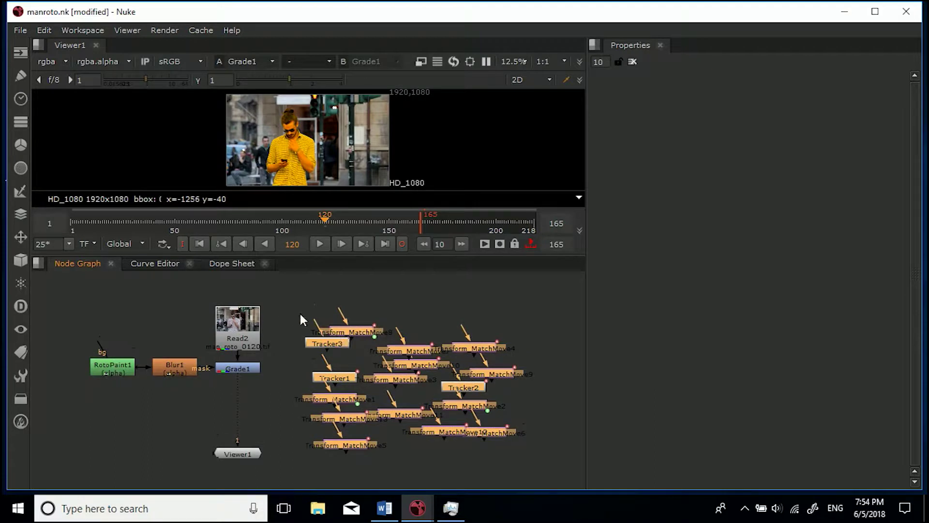
left_click(294, 341)
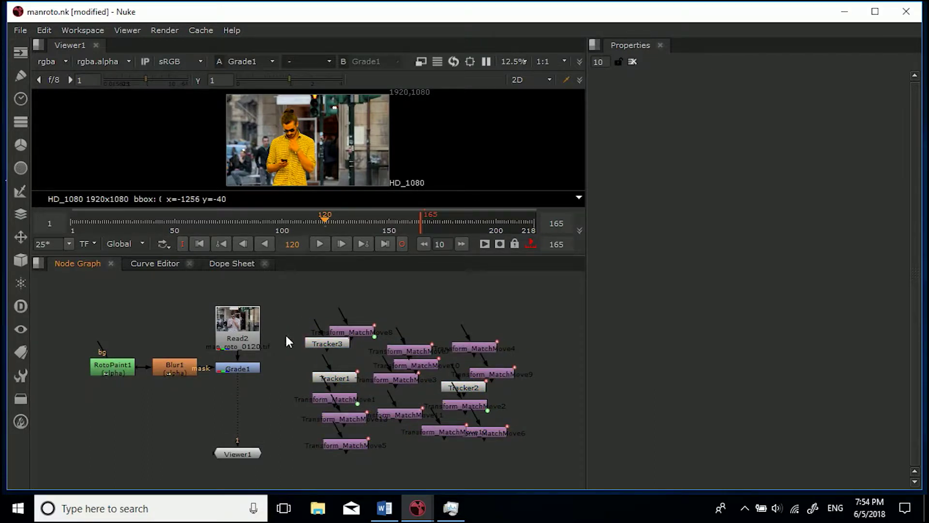
key("Tab")
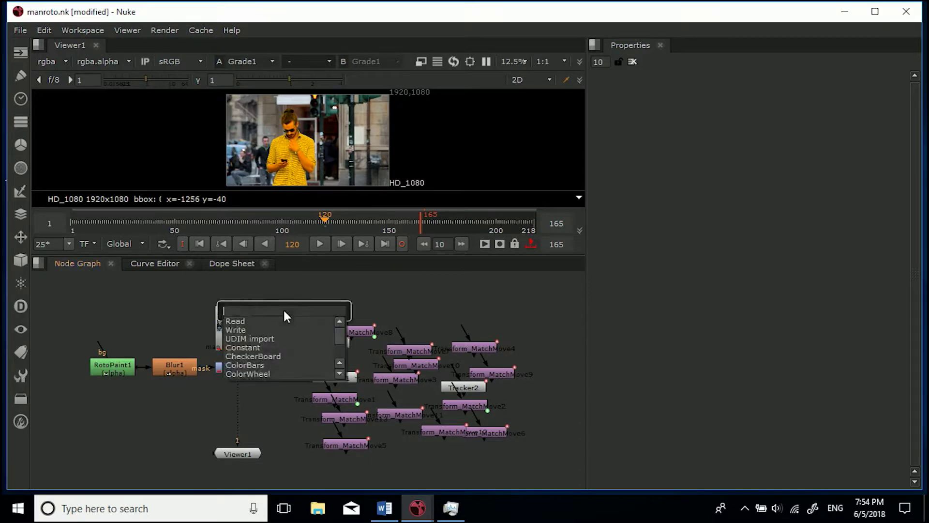
type("back")
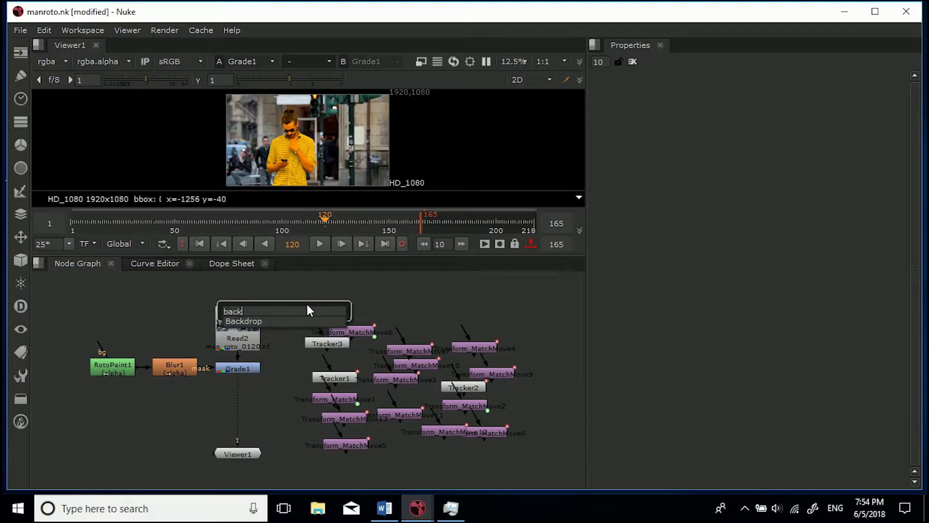
key("Return")
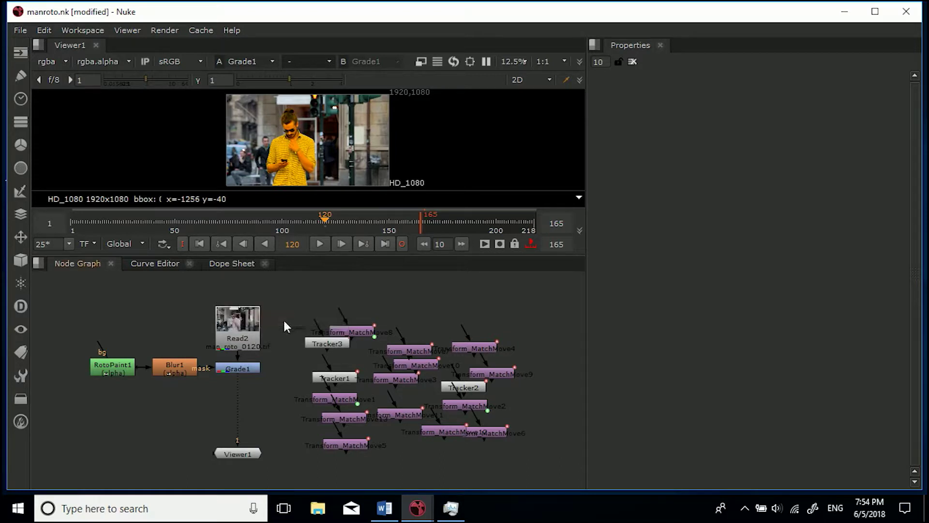
left_click_drag(517, 320, 547, 469)
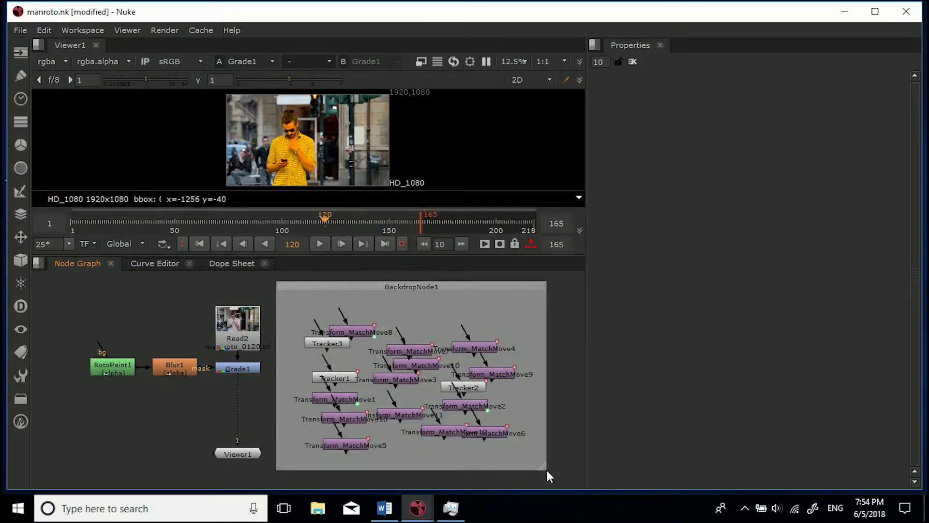
Delete the manually sized backdrop while keeping the Tracker and Transform_MatchMove nodes inside it.
double_click(498, 288)
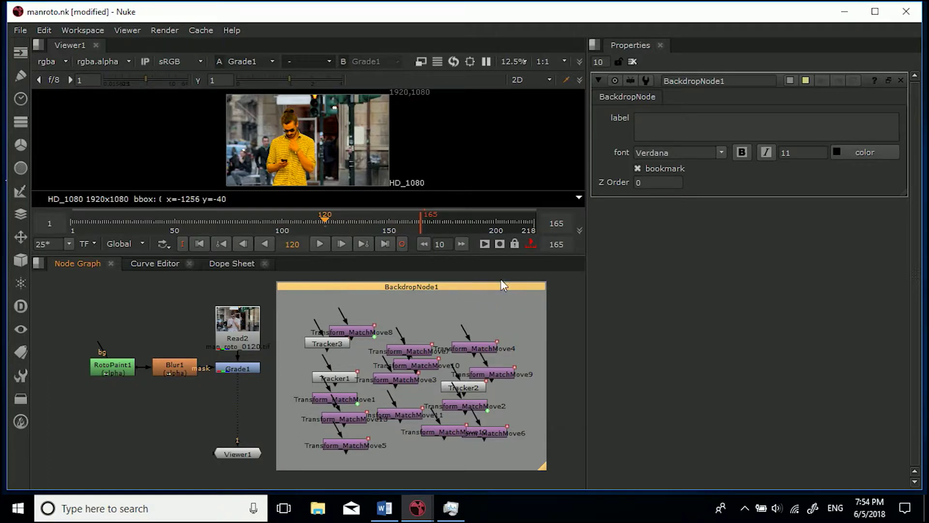
left_click(567, 305)
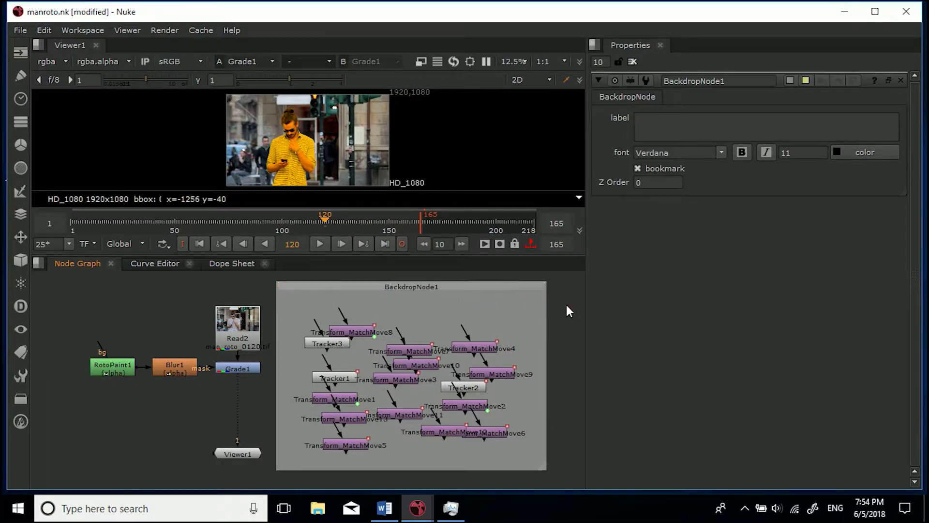
left_click(497, 286)
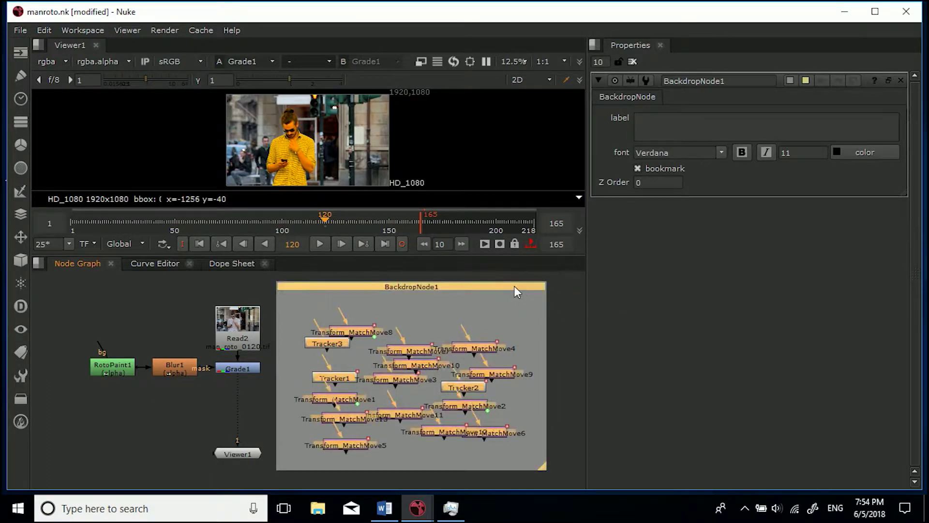
left_click(513, 285, "ctrl")
key("Delete")
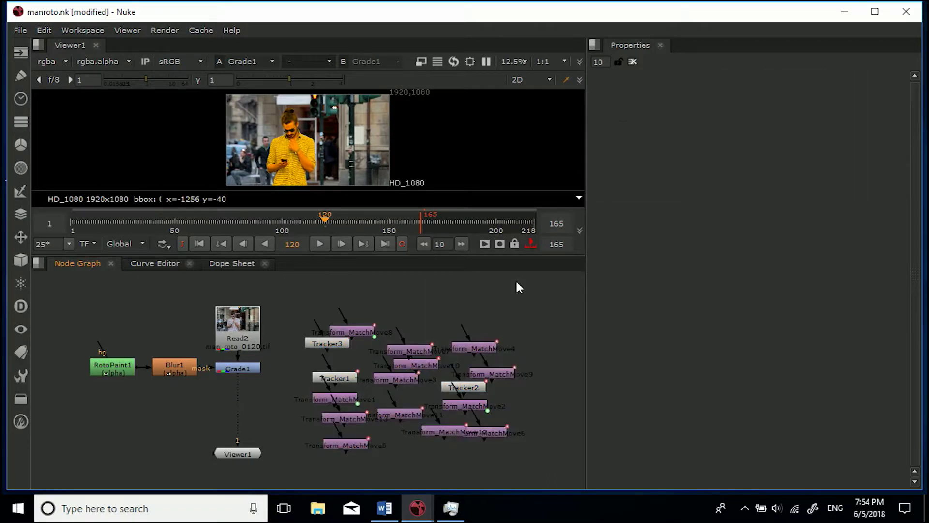
Create a Backdrop that automatically fits around the selected group of all Tracker and Transform_MatchMove nodes.
left_click_drag(288, 295, 557, 463)
key("Tab")
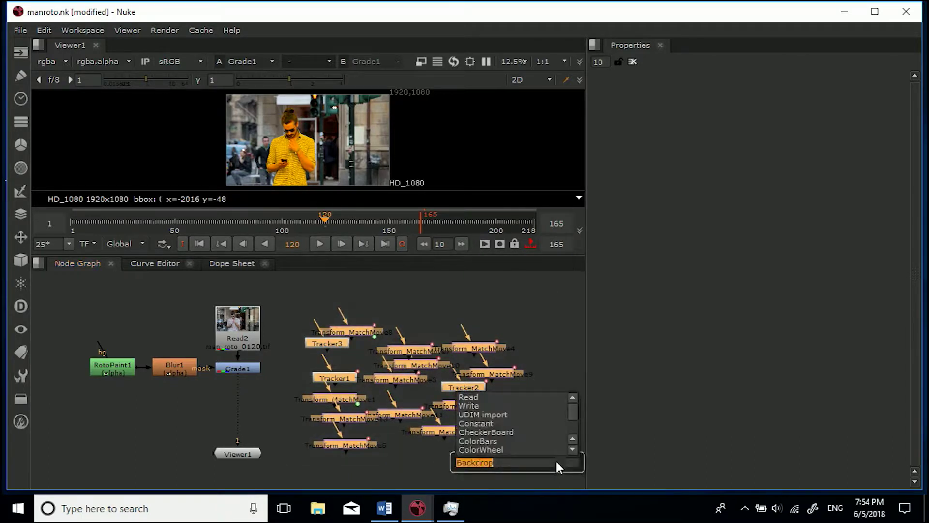
type("backdrop")
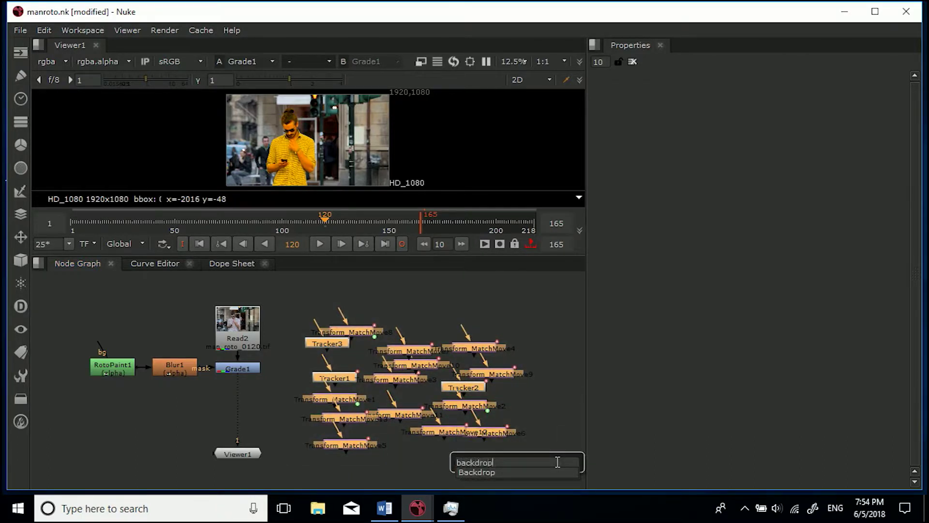
key("Return")
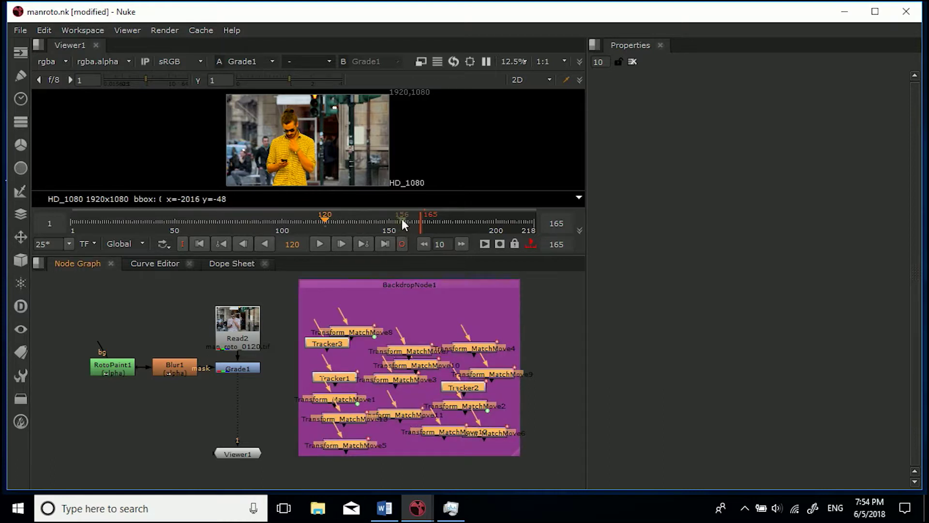
Label the backdrop "Tracking Data for Roto".
double_click(400, 283)
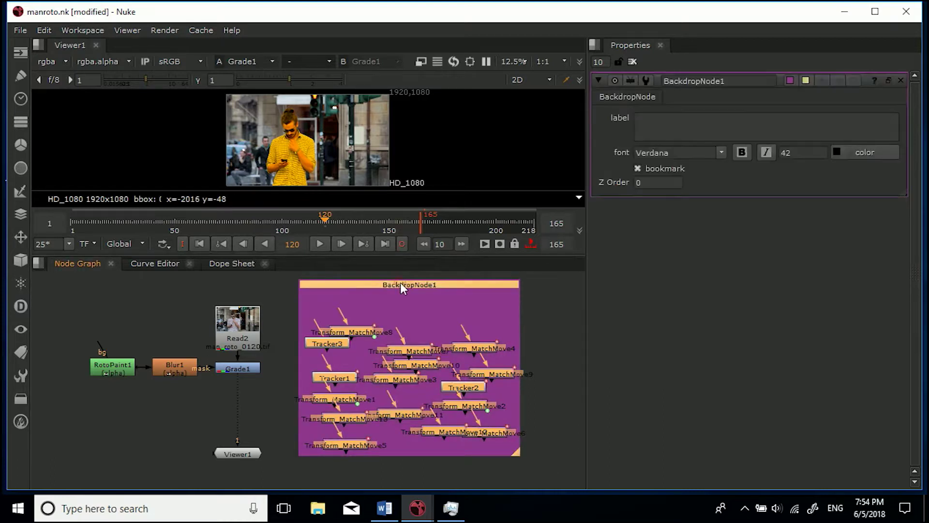
left_click(656, 124)
type("Tracki")
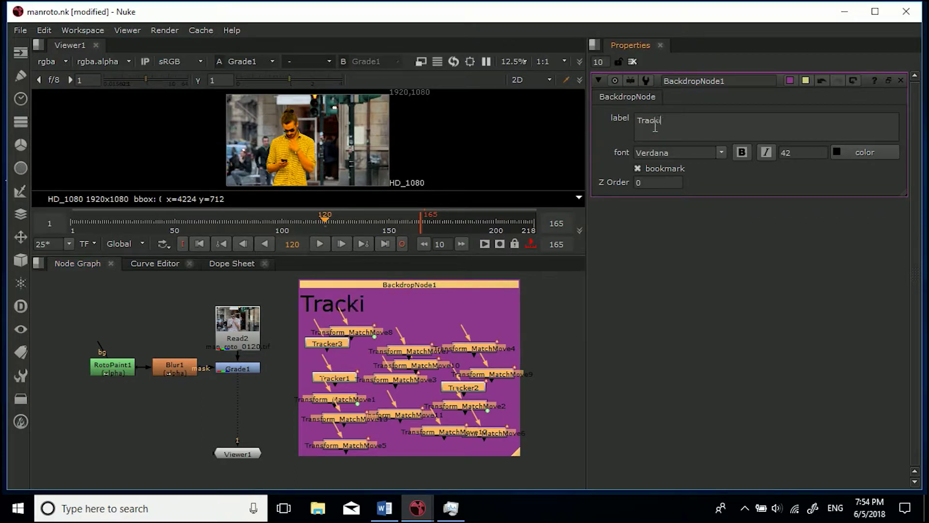
type("ng Data for")
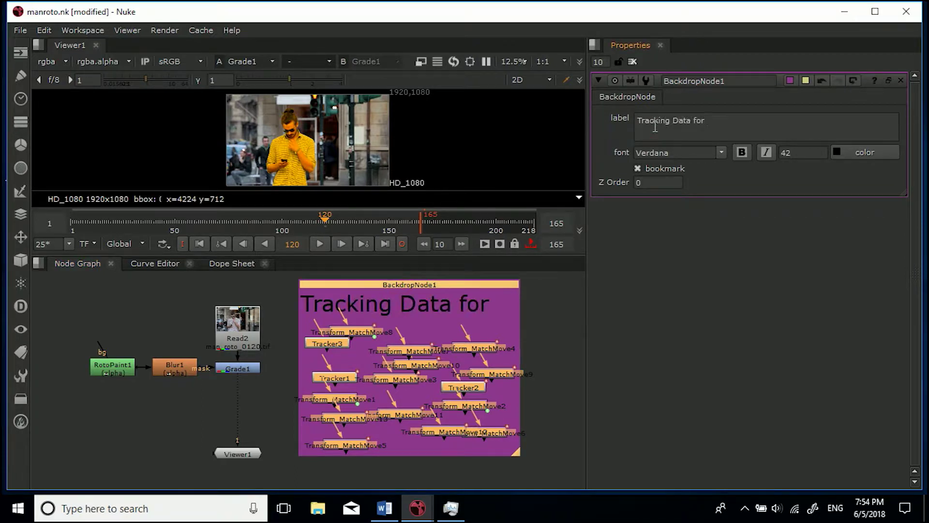
type(" ROTO")
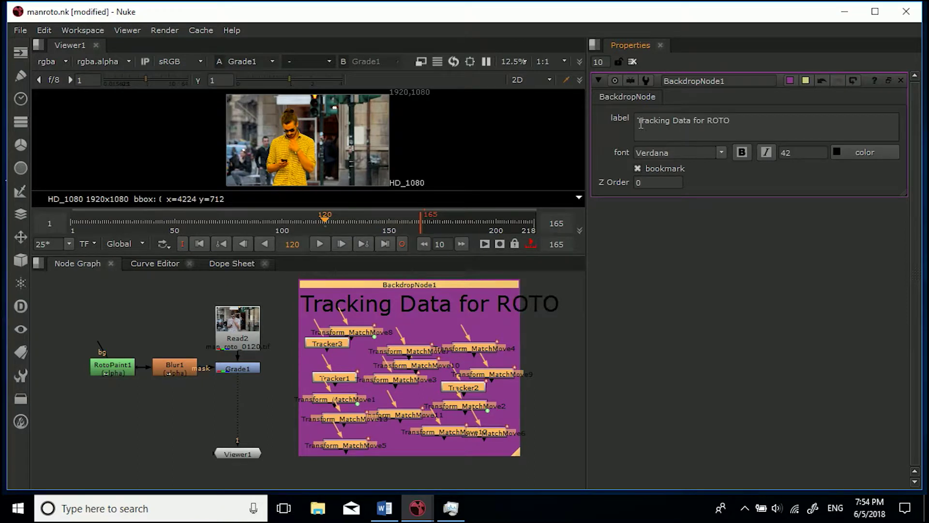
key("BackSpace")
key("BackSpace")
key("BackSpace")
type("oto")
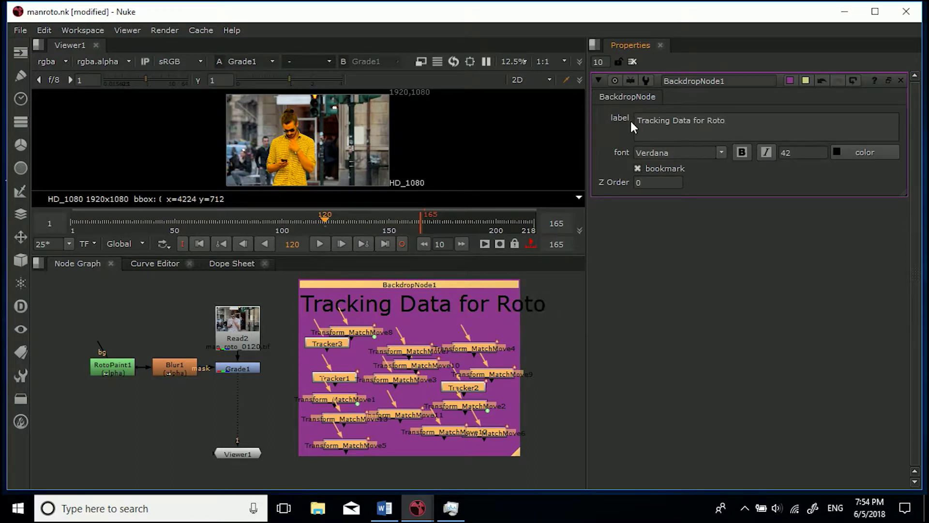
Set the backdrop label's font size to 32.
left_click_drag(731, 121, 618, 112)
left_click(788, 153)
type("32")
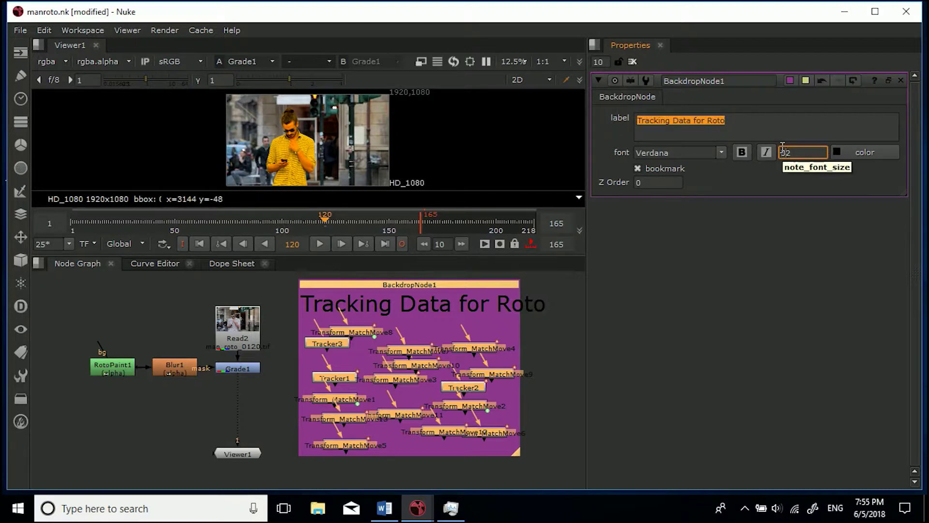
key("Return")
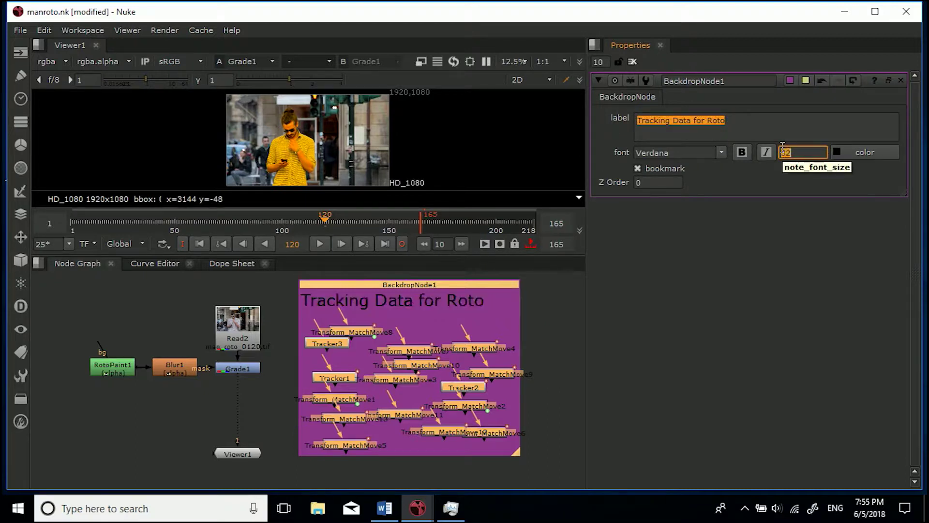
Try adjusting the red channel of the backdrop label's font color.
left_click(855, 153)
mouse_move(625, 181)
left_mouse_down()
mouse_move(624, 170)
mouse_move(622, 324)
mouse_move(620, 292)
left_mouse_up()
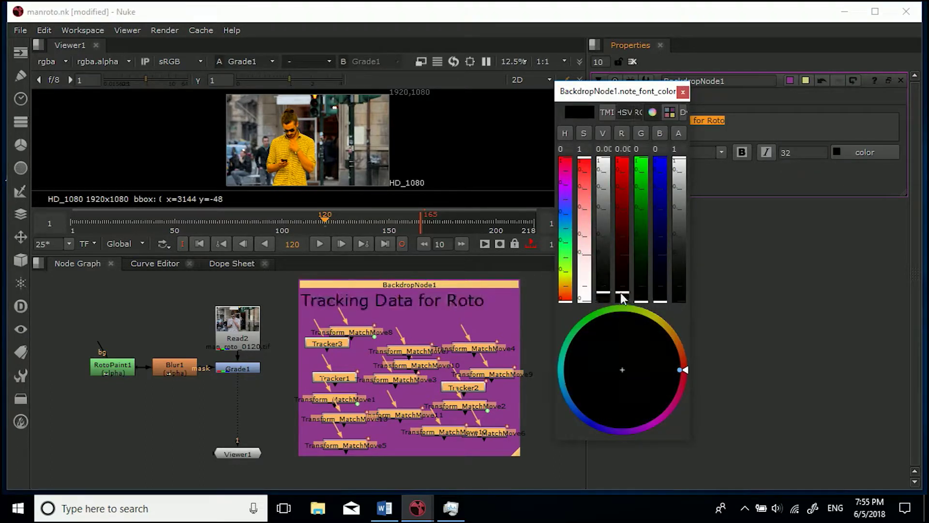
left_click(682, 91)
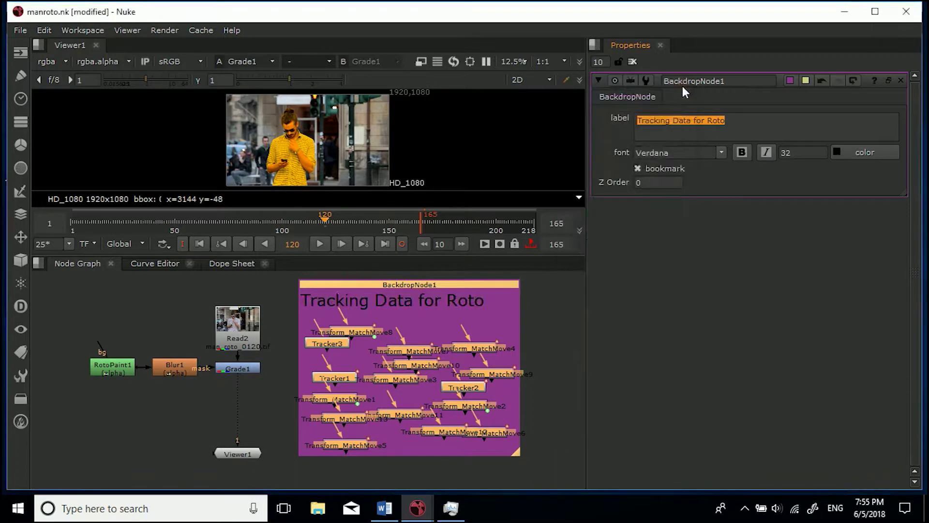
Change the backdrop's tile color to light green by adjusting saturation and raising the green channel to about 0.93.
left_click(791, 81)
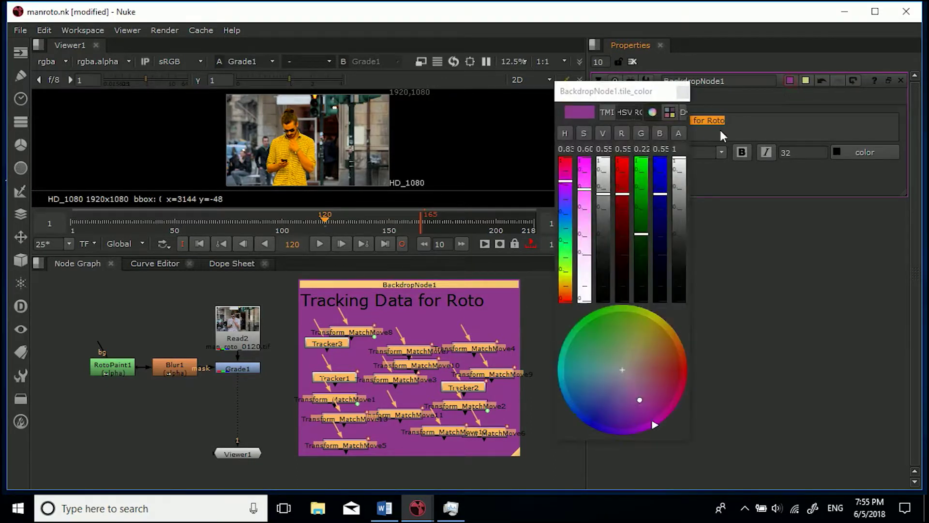
mouse_move(586, 175)
left_mouse_down()
mouse_move(587, 166)
mouse_move(585, 263)
mouse_move(586, 198)
left_mouse_up()
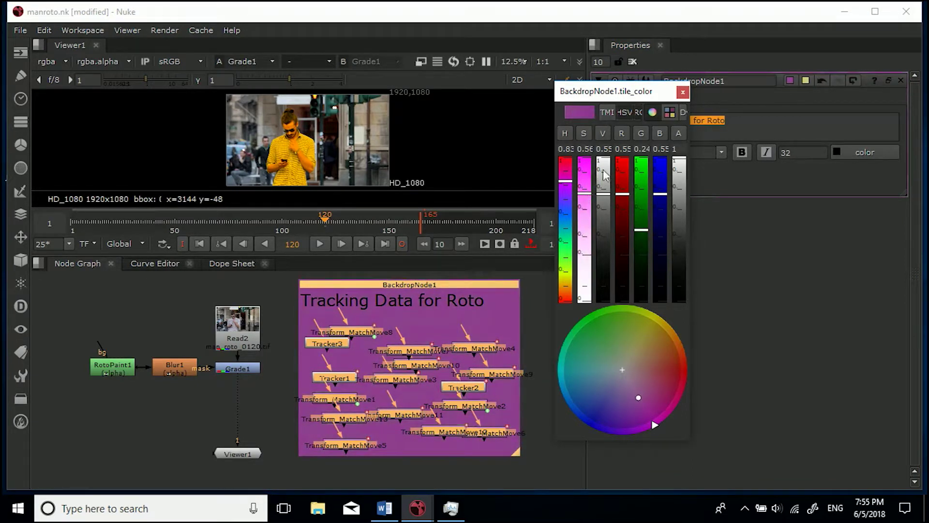
left_click_drag(642, 230, 635, 162)
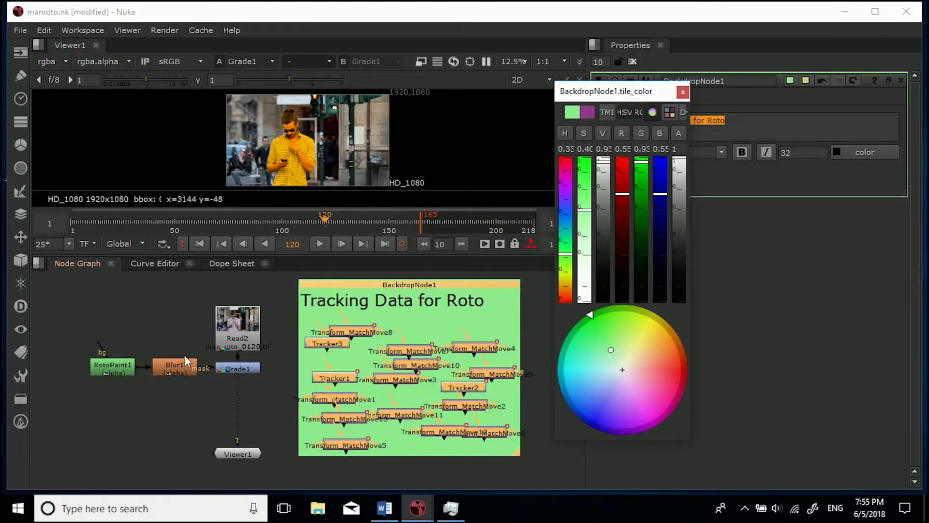
Finish the tile color edit and move the tracking backdrop with its nodes slightly farther from the main node tree.
left_click(683, 91)
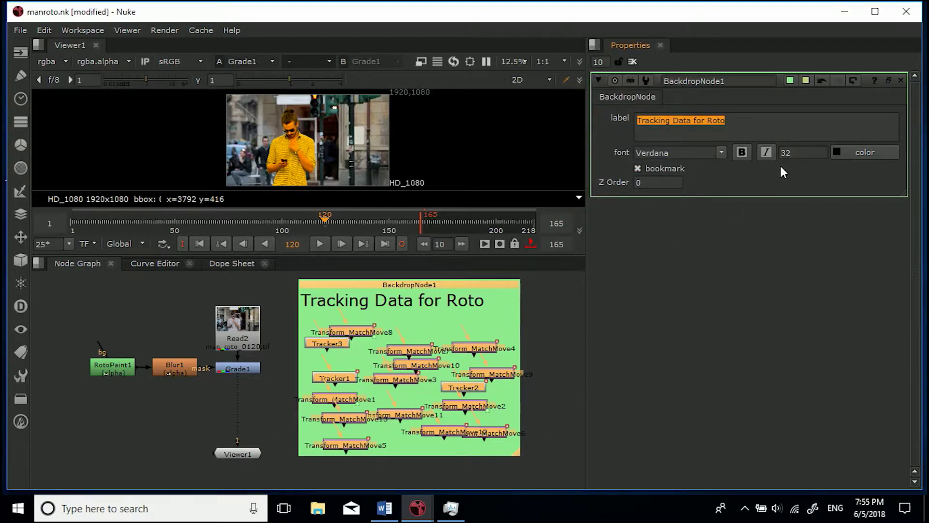
left_click(569, 306)
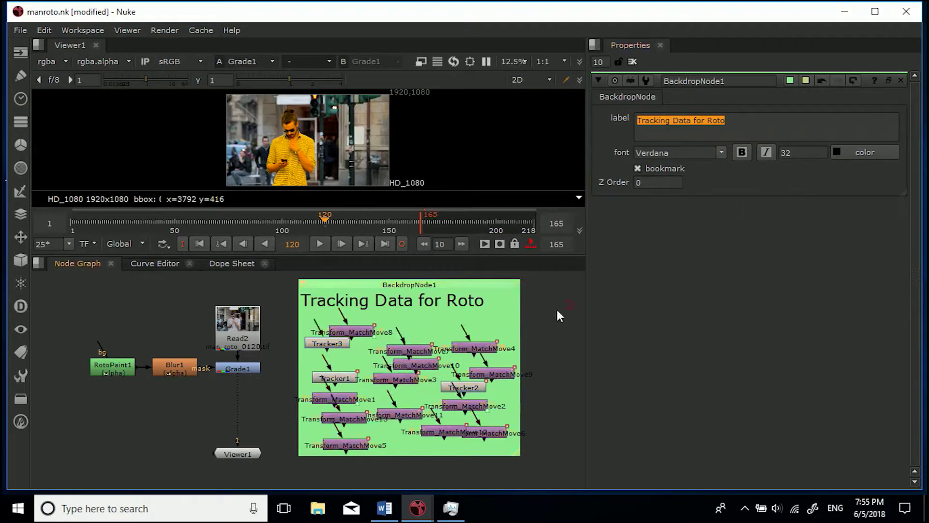
left_click_drag(393, 290, 420, 294)
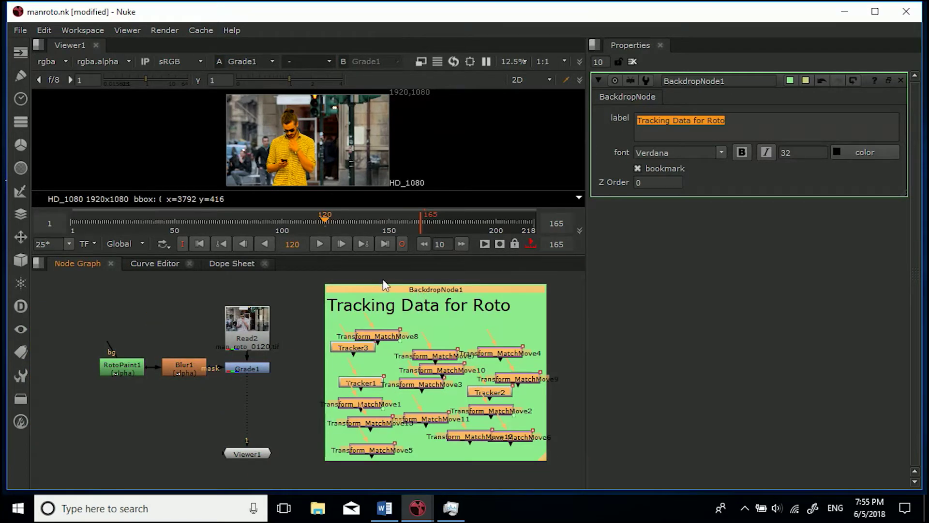
Move the Read2 node farther above Grade1 and enclose it in a new backdrop.
scroll(288, 318, "down", 5)
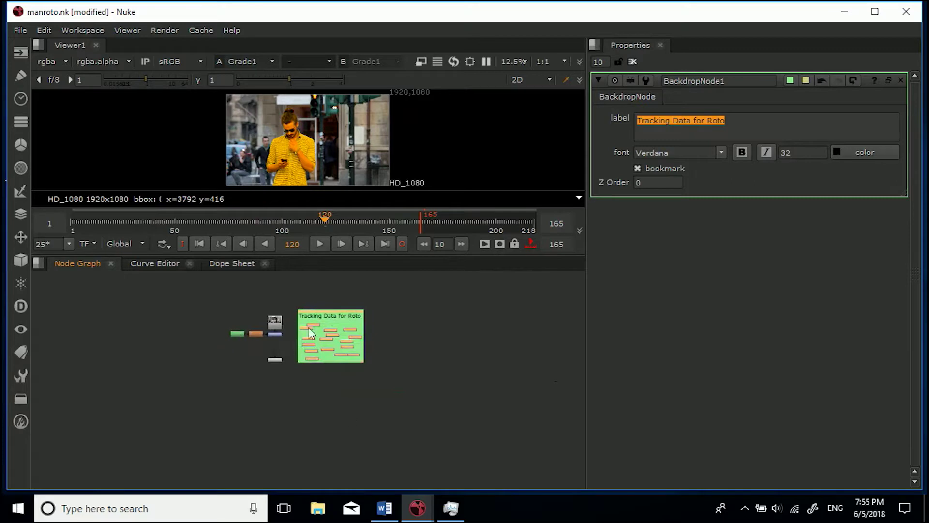
scroll(271, 334, "up", 5)
middle_click_drag(327, 320, 332, 392)
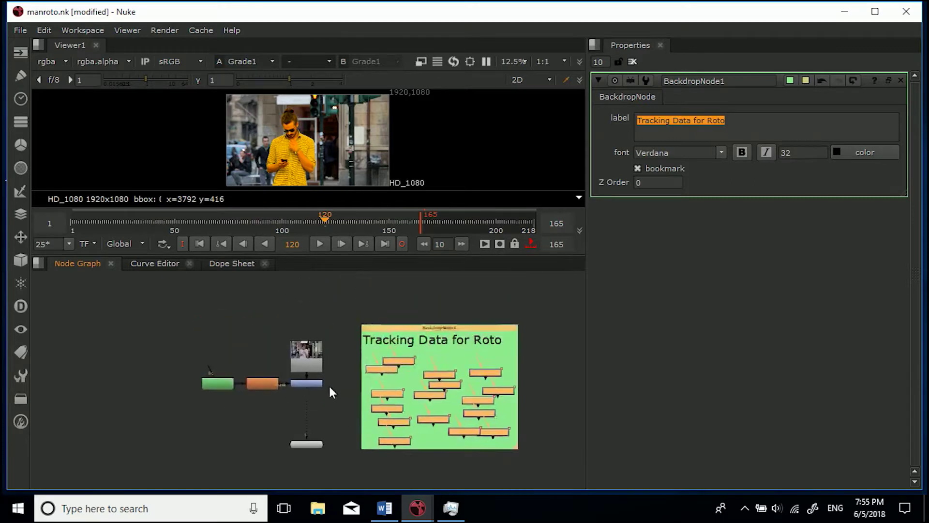
scroll(321, 370, "up", 4)
left_click_drag(303, 359, 303, 319)
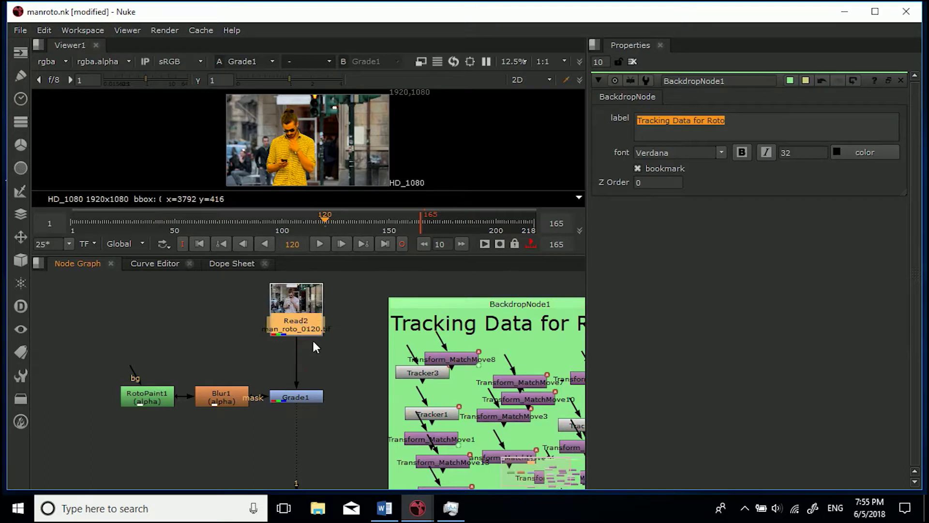
key("Tab")
type("back")
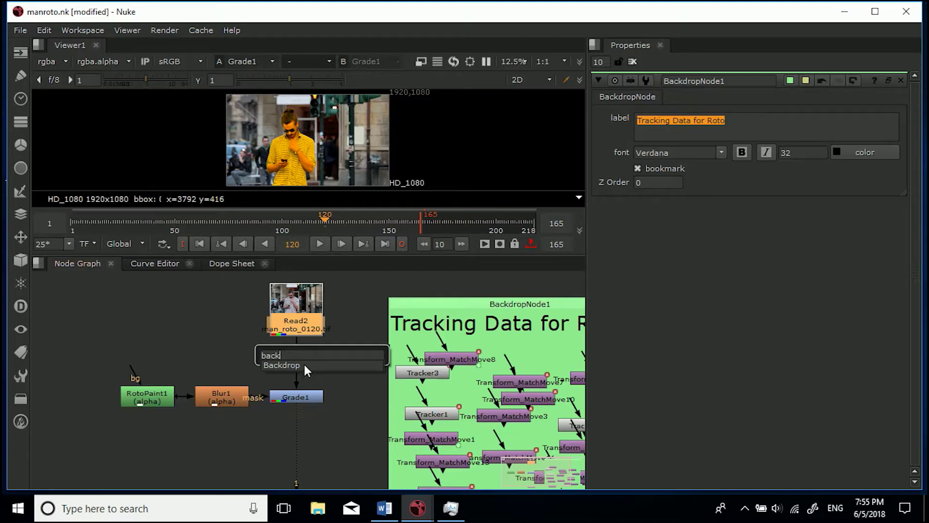
left_click(304, 365)
Label the backdrop around Read2 "INPUT".
middle_click_drag(329, 335, 332, 388)
double_click(281, 303)
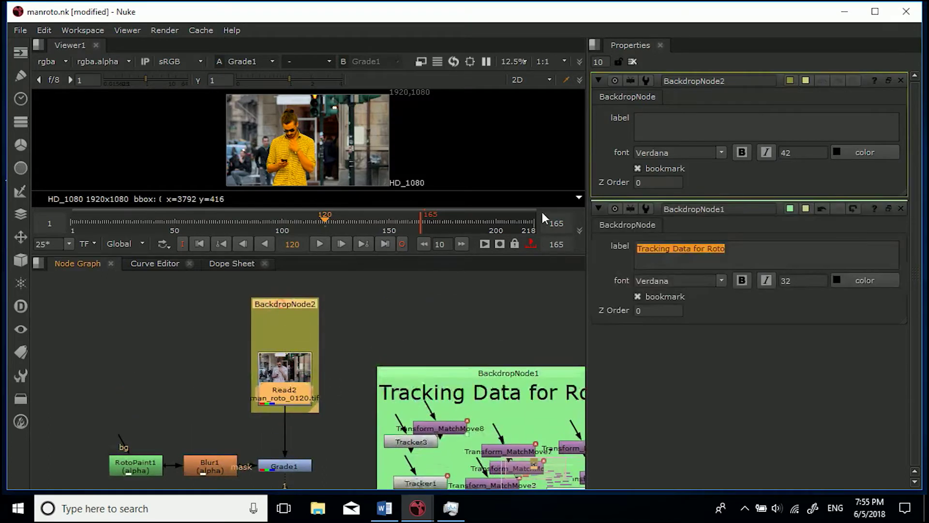
left_click(671, 122)
type("IN")
key("BackSpace")
key("BackSpace")
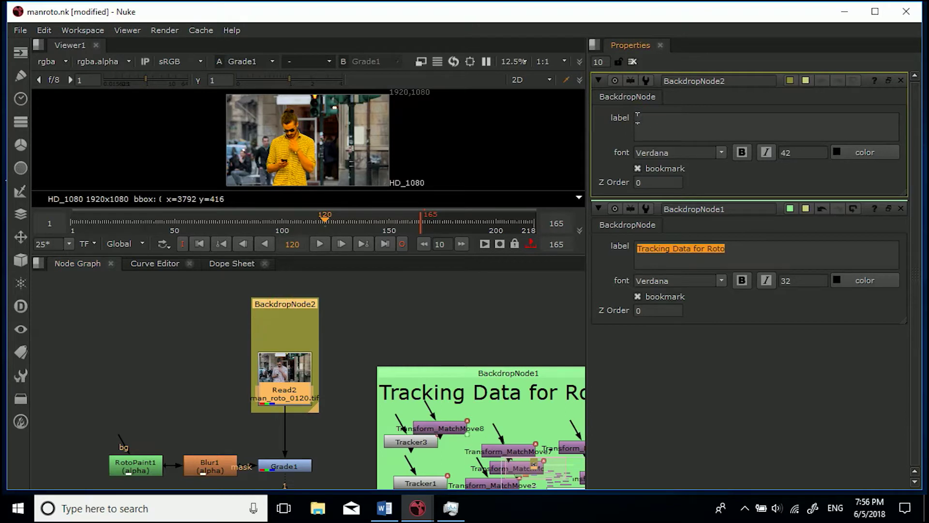
type("INPUT")
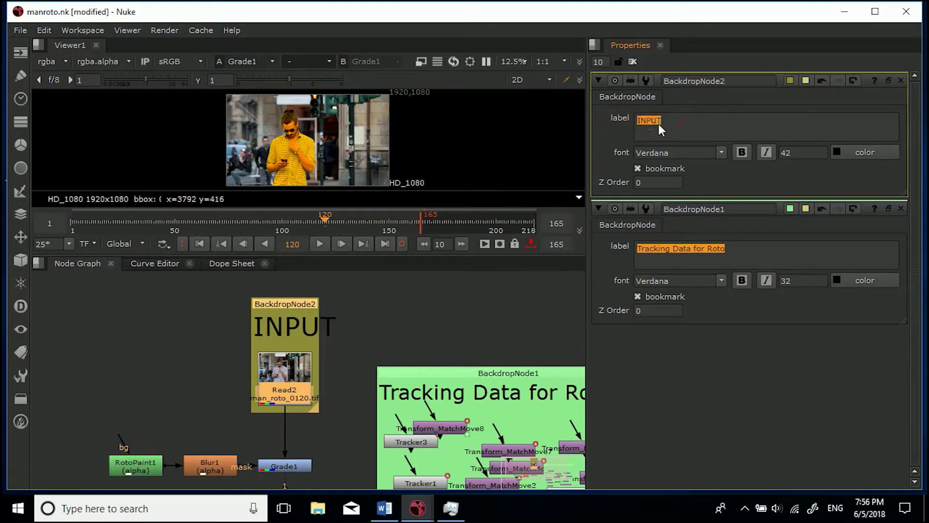
Set the INPUT backdrop label's font size to 30.
double_click(802, 152)
type("4")
key("BackSpace")
type("30")
left_click(527, 355)
Enclose RotoPaint1, Blur1 and Grade1 in a new backdrop and move it down clear of the INPUT backdrop.
scroll(358, 346, "down", 3)
left_click_drag(339, 441, 68, 363)
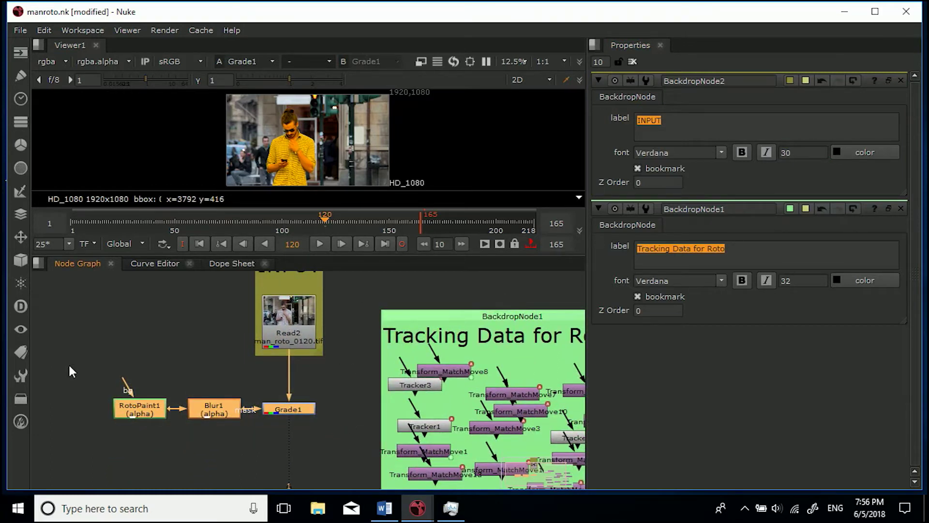
key("Tab")
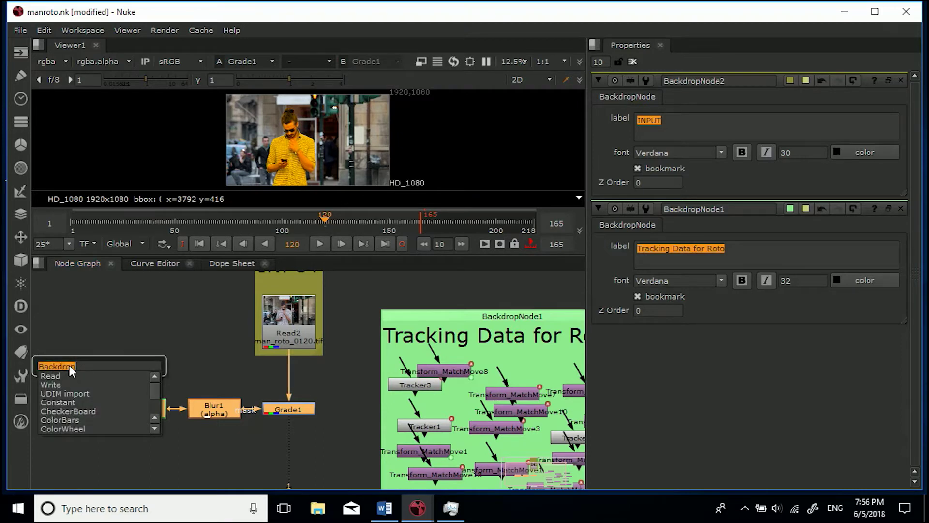
key("Return")
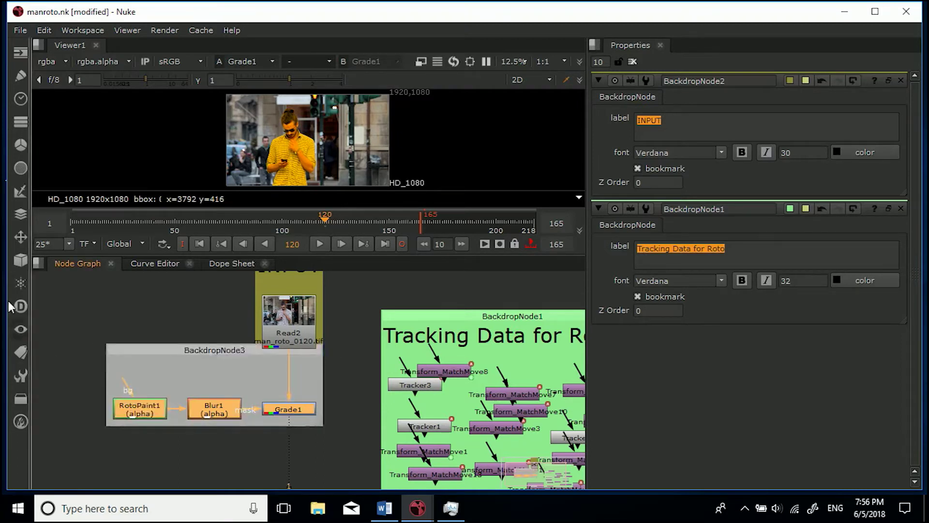
left_click_drag(188, 351, 189, 374)
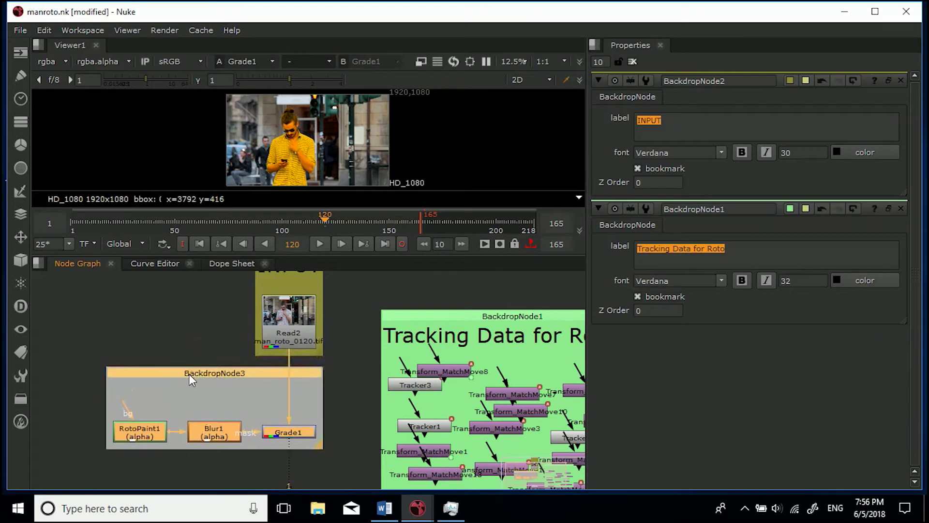
Label the backdrop around the roto, blur and grade nodes "Roto with Grade".
left_click(655, 124)
type("Roto")
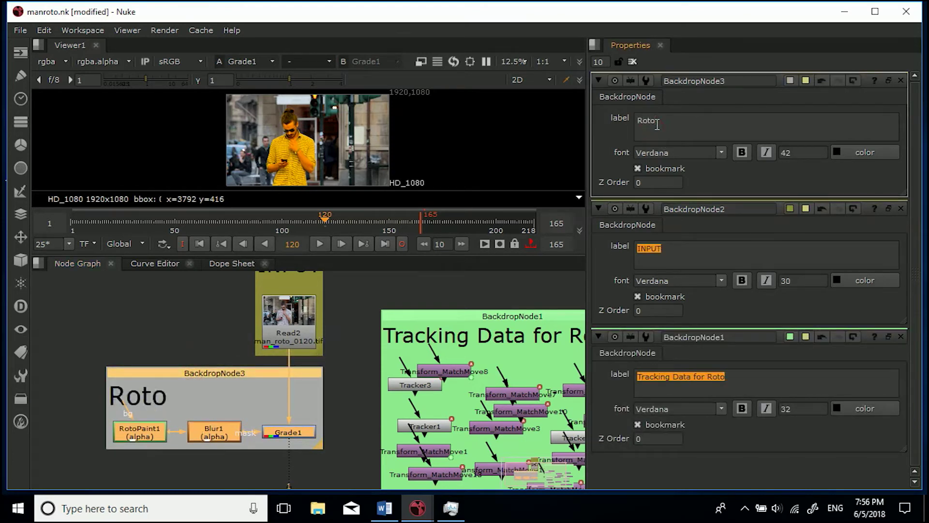
type(" with Grade")
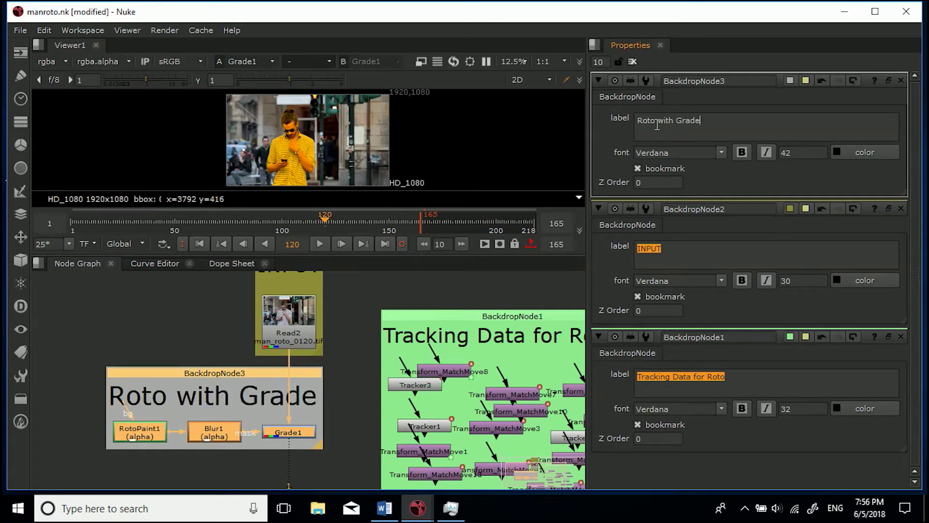
left_click(354, 378)
middle_click_drag(331, 411, 325, 341)
mouse_move(247, 303)
left_mouse_down()
mouse_move(186, 323)
mouse_move(247, 298)
mouse_move(258, 307)
mouse_move(249, 302)
left_mouse_up()
scroll(321, 318, "down", 3)
middle_click_drag(324, 311, 301, 359)
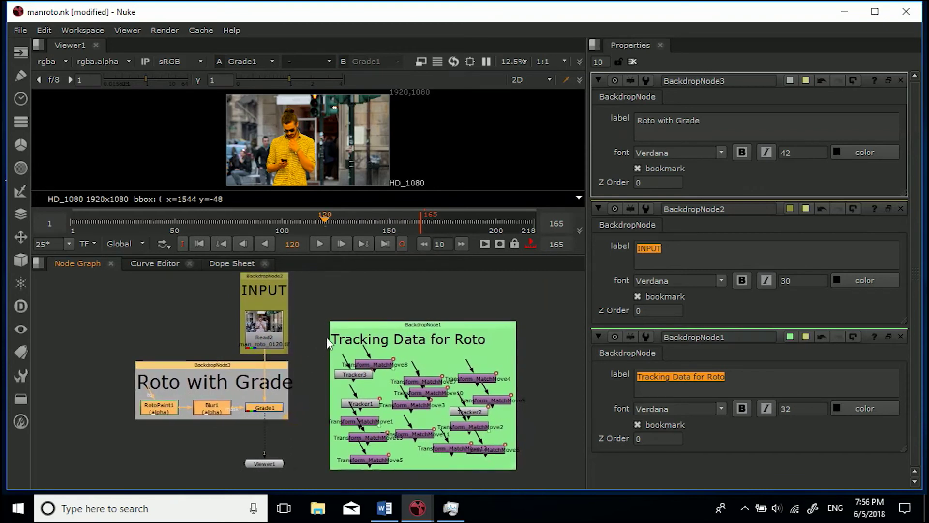
left_click(319, 352)
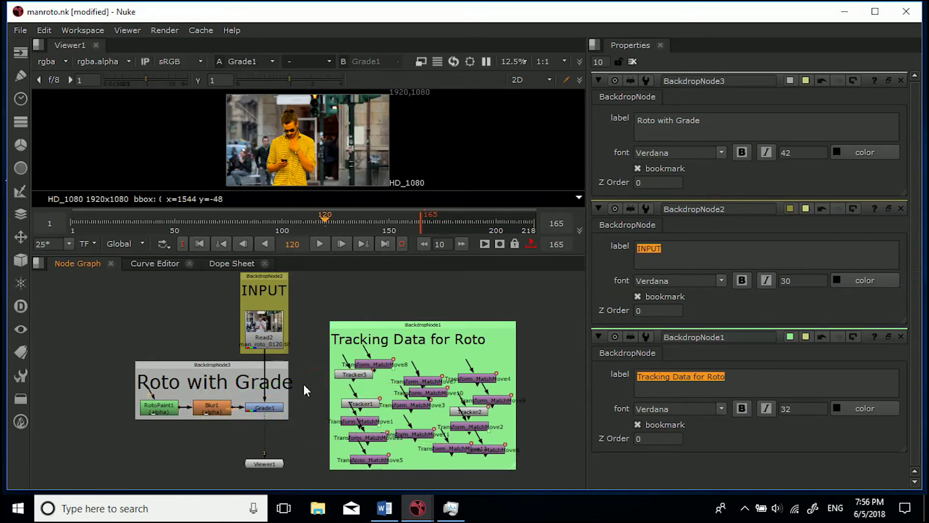
middle_click_drag(303, 385, 301, 390)
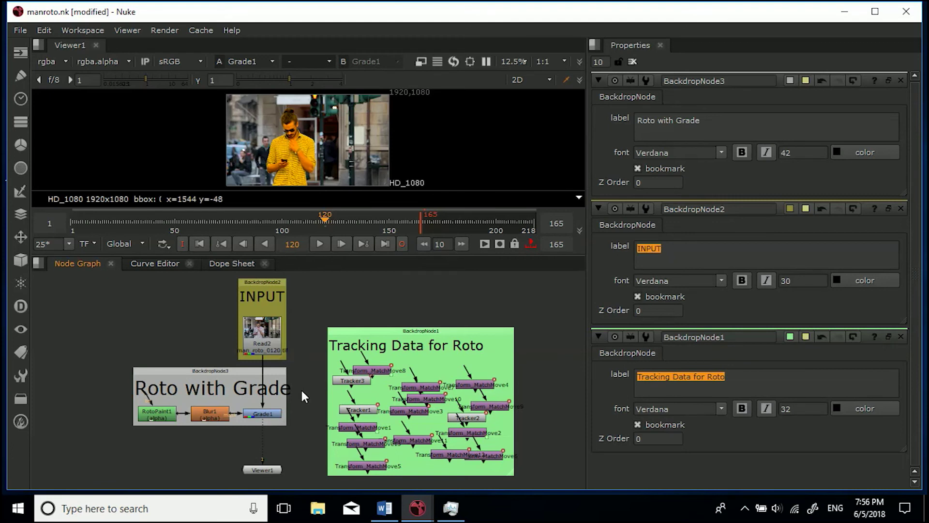